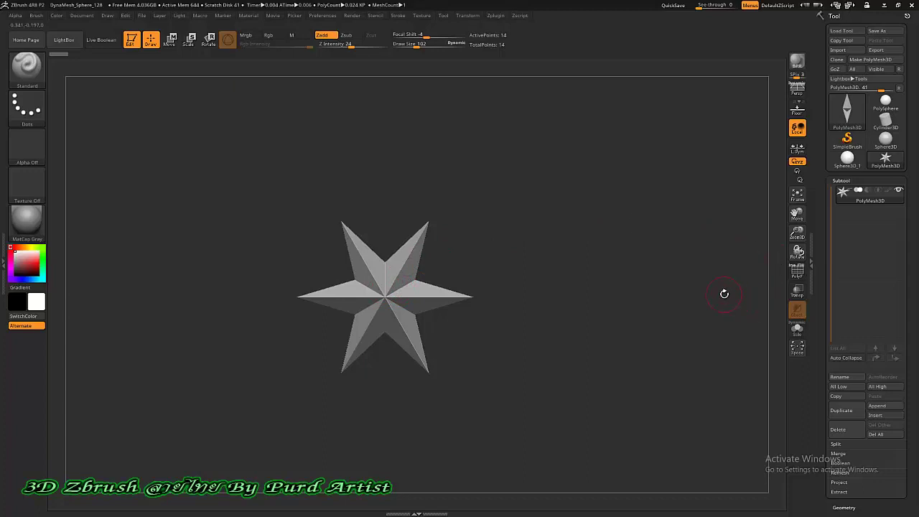
Step: Convert the six-pointed star into the editable PolyMesh3D_1 tool
key("ctrl")
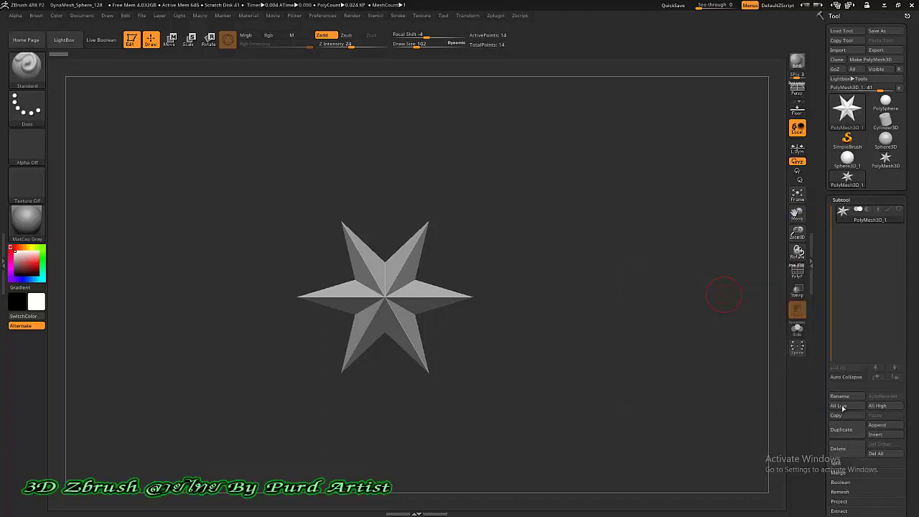
Step: Duplicate the star subtool to create PolyMesh3D_2
left_click(841, 429)
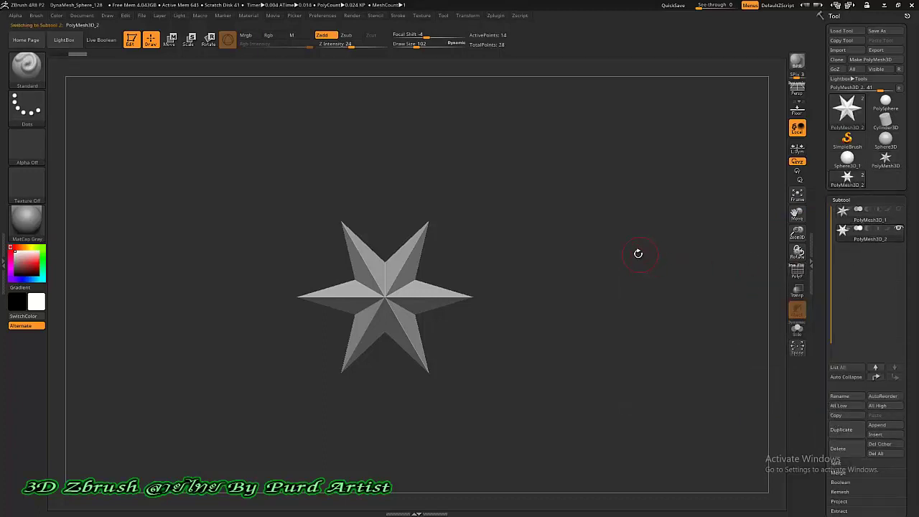
key("ctrl")
key("ctrl")
Step: Move the duplicate star PolyMesh3D_2 right along the X axis with the Transpose gizmo
key("w")
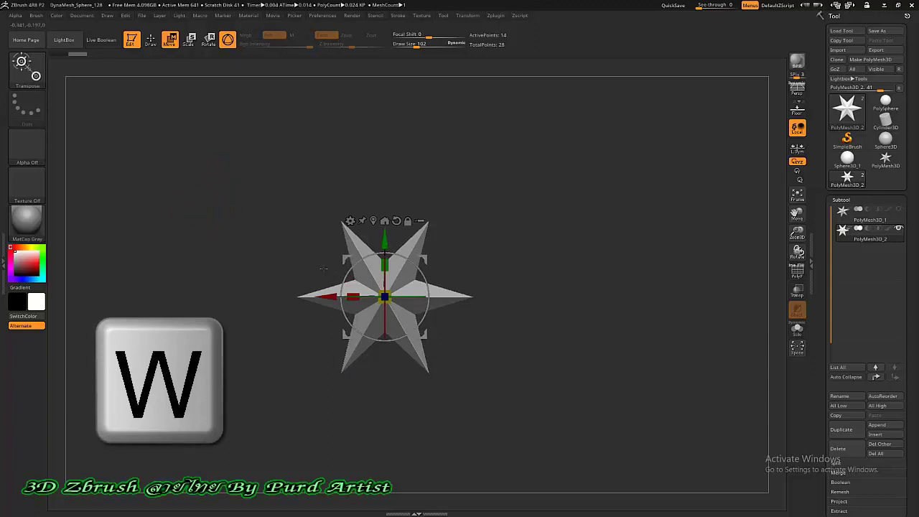
key("ctrl")
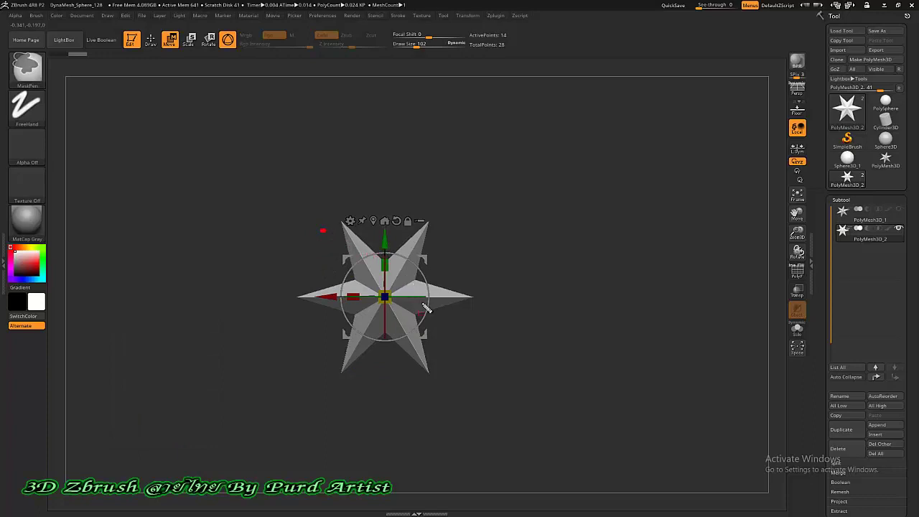
mouse_move(426, 307)
left_mouse_down("ctrl+alt+shift")
mouse_move(447, 338)
mouse_move(452, 369)
mouse_move(386, 327)
left_mouse_up("ctrl+alt+shift")
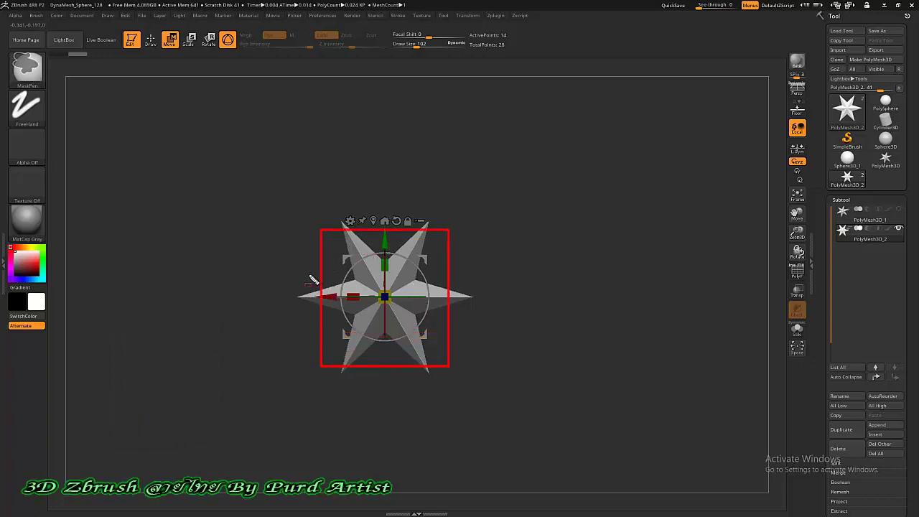
left_click_drag(313, 285, 316, 278, "ctrl+alt+shift")
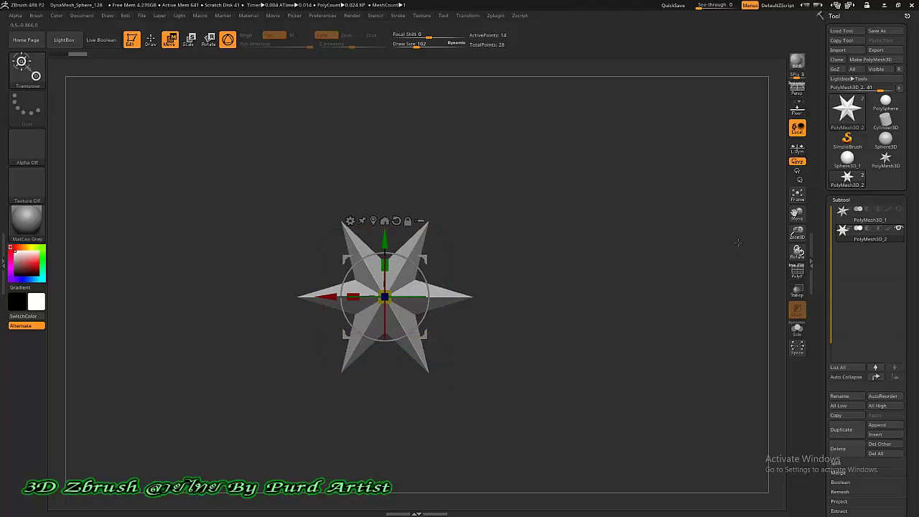
key("ctrl")
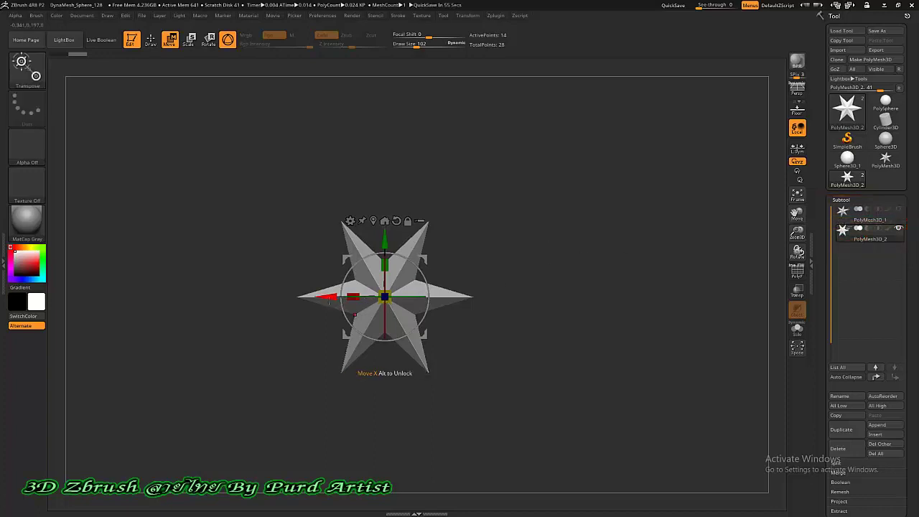
left_click_drag(321, 297, 453, 306)
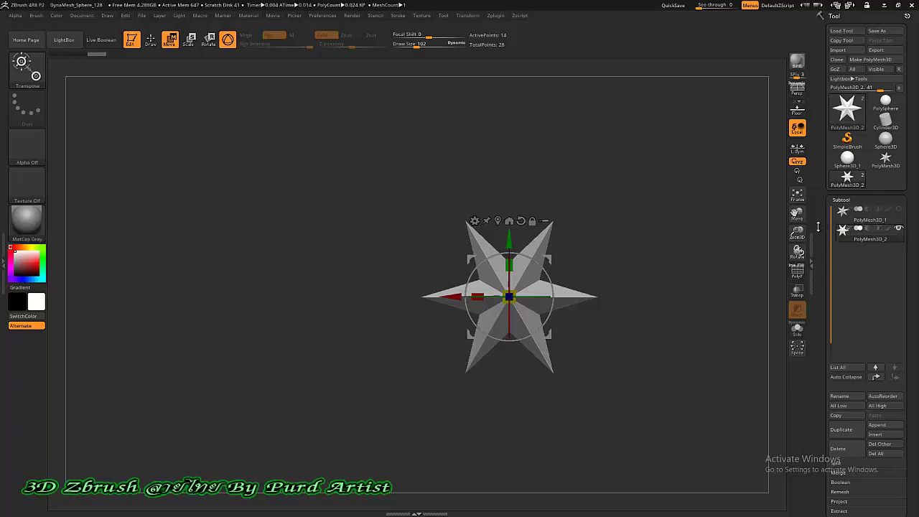
Step: Scale the right-hand star larger than the left one and raise it slightly
key("ctrl")
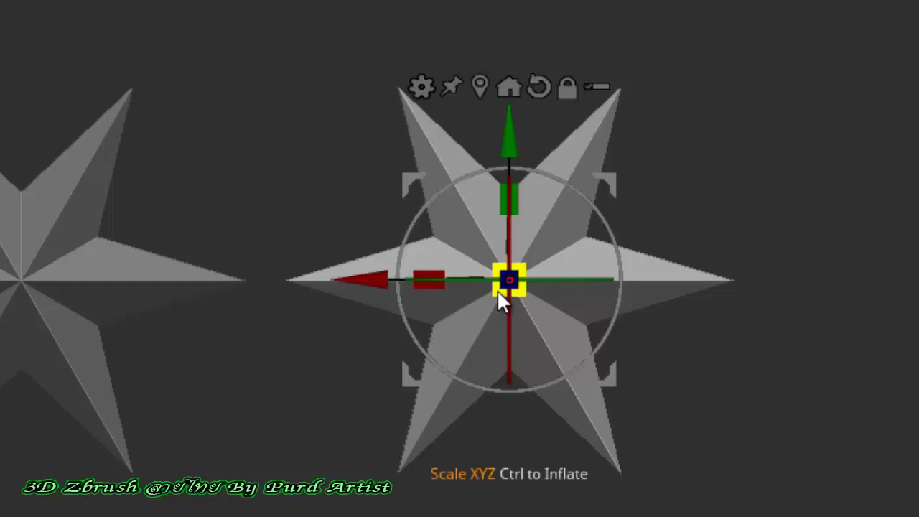
mouse_move(574, 303)
left_mouse_down()
mouse_move(560, 318)
mouse_move(575, 332)
mouse_move(582, 379)
mouse_move(576, 293)
mouse_move(617, 319)
mouse_move(584, 373)
mouse_move(574, 229)
mouse_move(590, 432)
mouse_move(579, 304)
mouse_move(601, 297)
mouse_move(648, 307)
mouse_move(346, 301)
mouse_move(494, 307)
mouse_move(557, 324)
left_mouse_up()
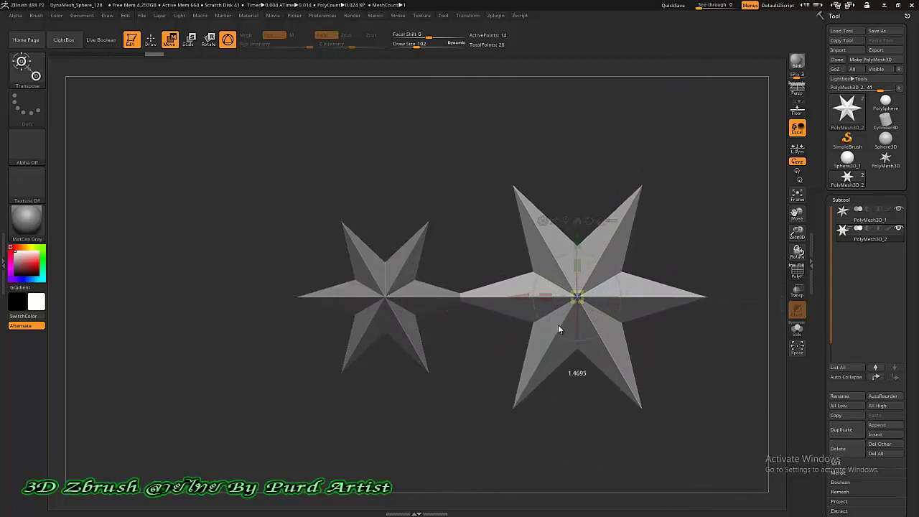
left_click_drag(576, 240, 581, 205)
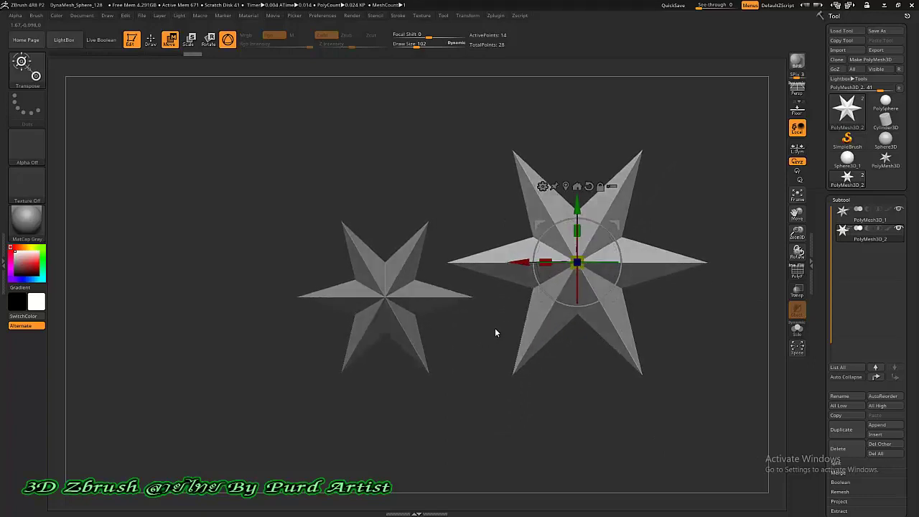
left_click_drag(535, 271, 558, 240, "ctrl")
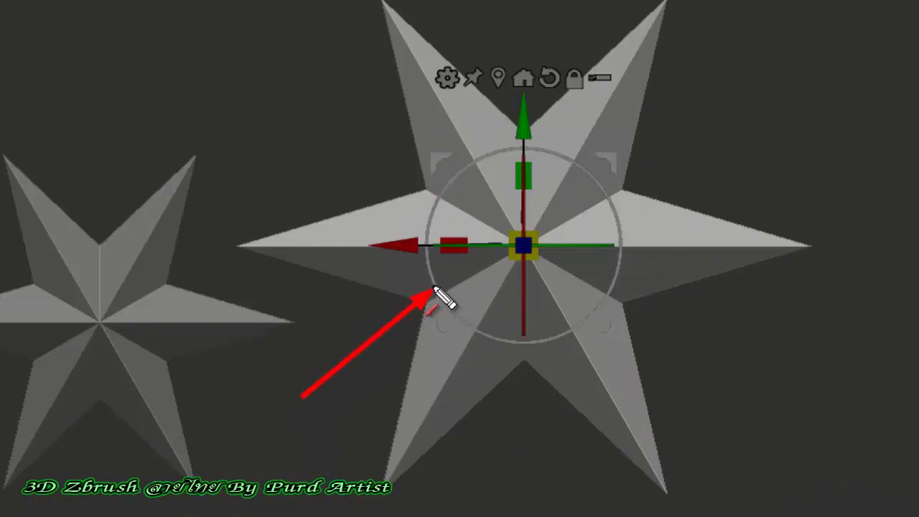
left_click_drag(539, 500, 523, 343)
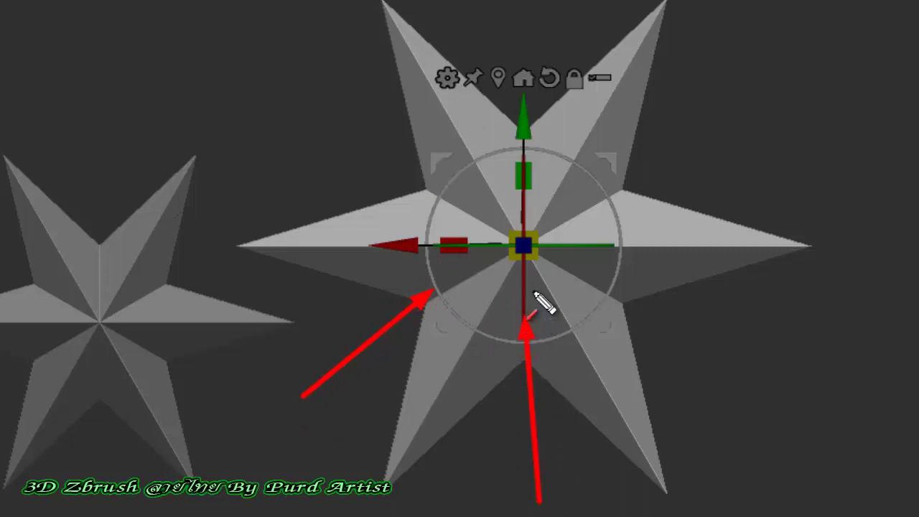
left_click_drag(738, 366, 578, 246)
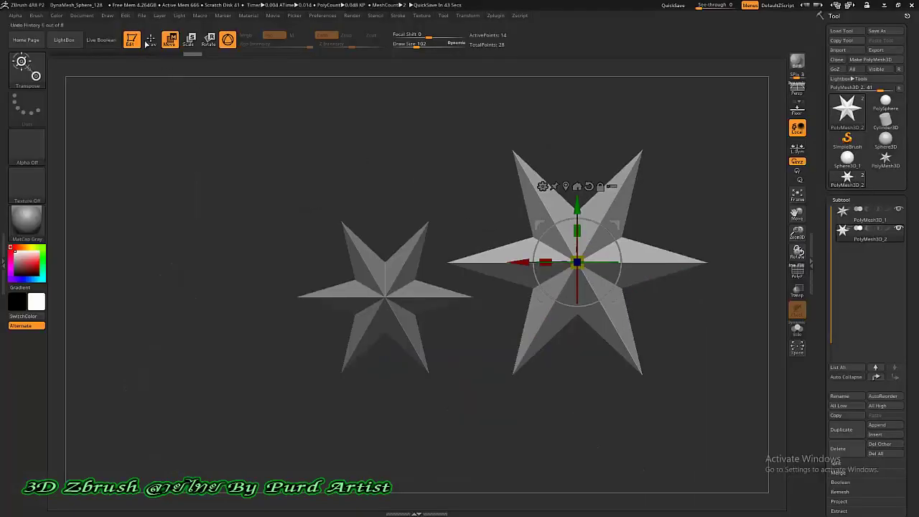
Step: Leave move mode to hide the gizmo, and choose a brush with the B-S-H shortcut
left_click(148, 41)
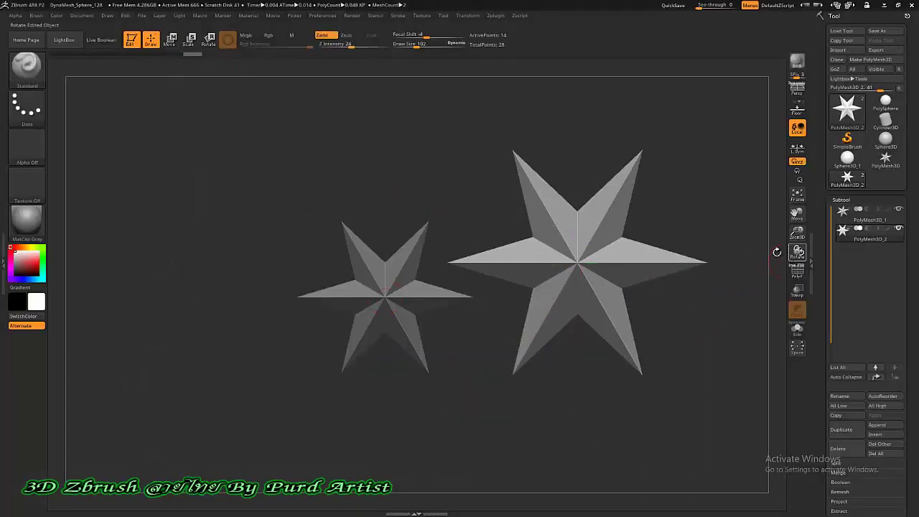
key("b")
key("s")
key("h")
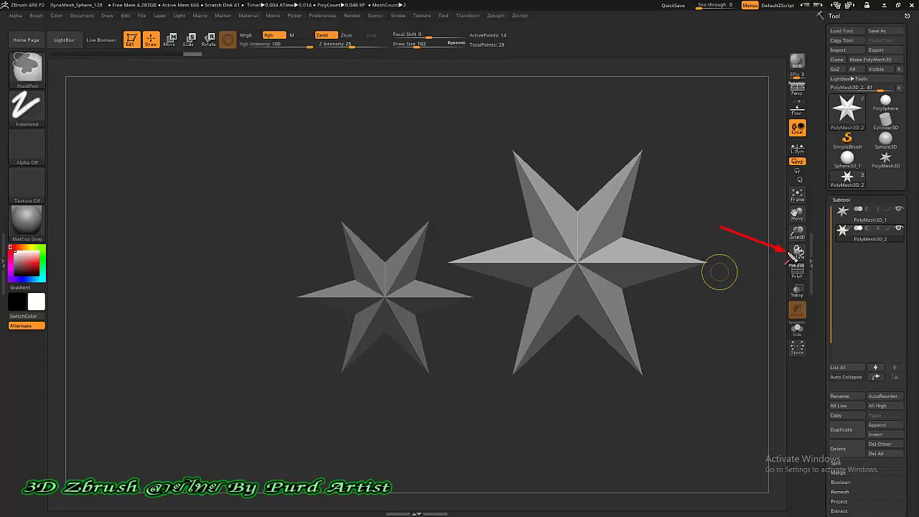
Step: Rotate the right-hand star upright so it faces front like the left star
key("w")
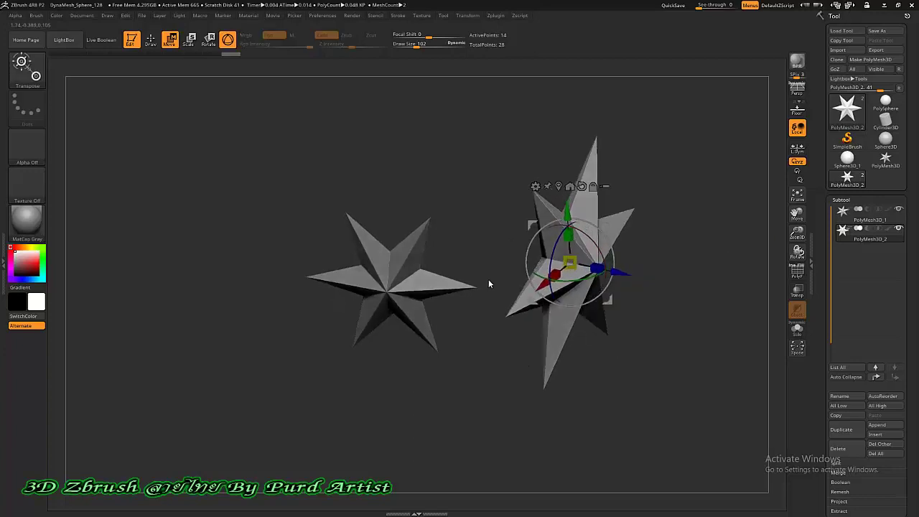
mouse_move(601, 248)
left_mouse_down()
mouse_move(554, 228)
mouse_move(547, 342)
left_mouse_up()
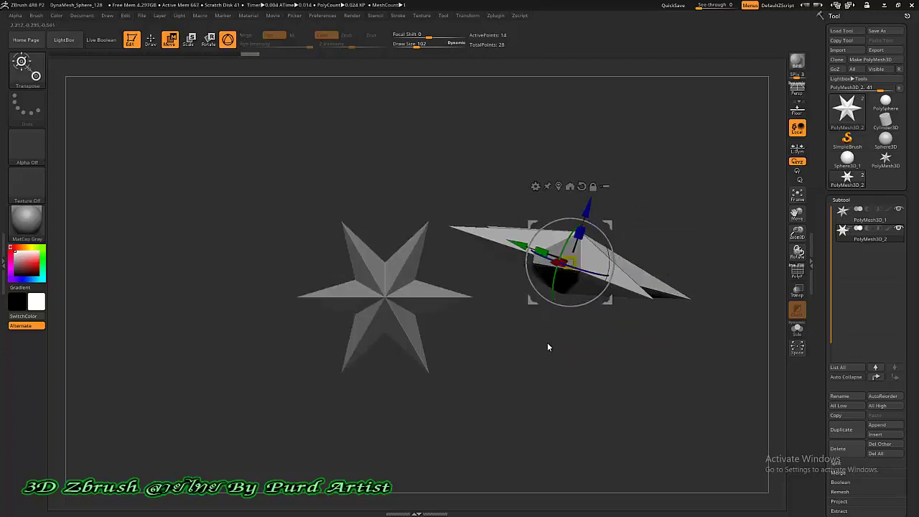
key("ctrl+z")
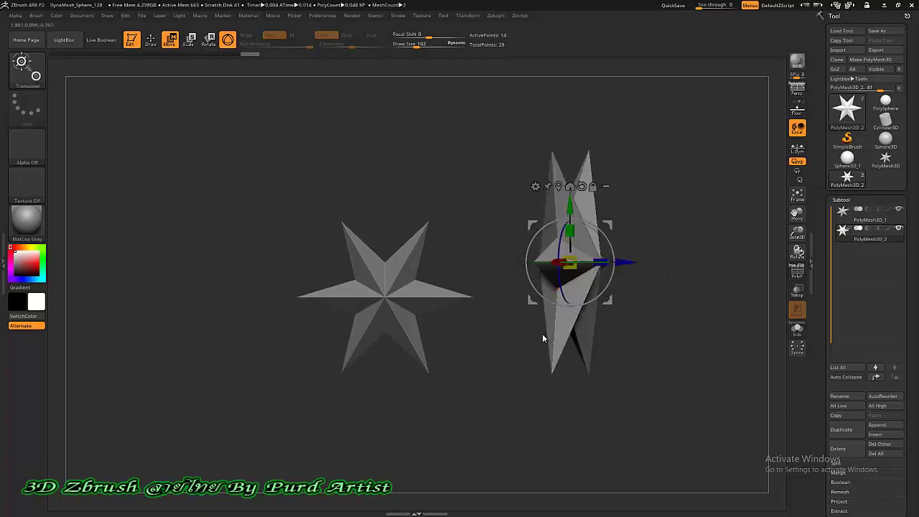
key("ctrl+z")
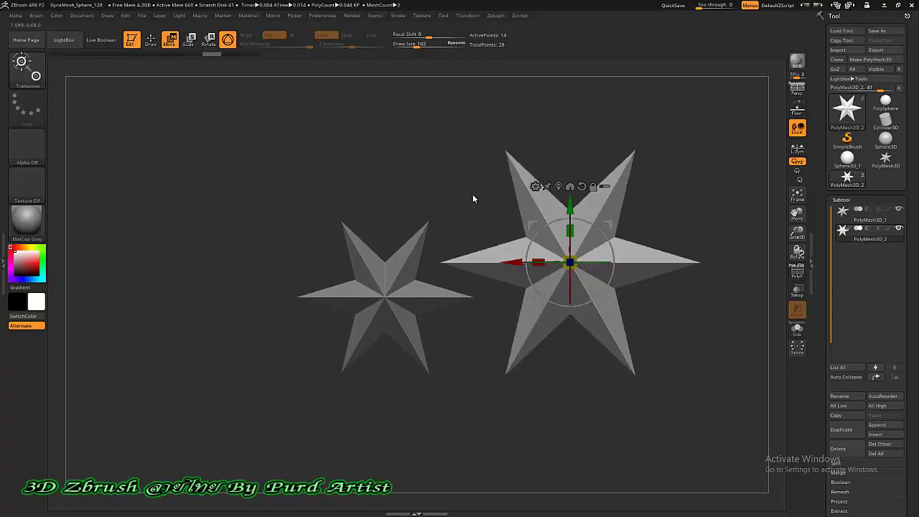
left_click_drag(472, 195, 468, 250)
key("shift")
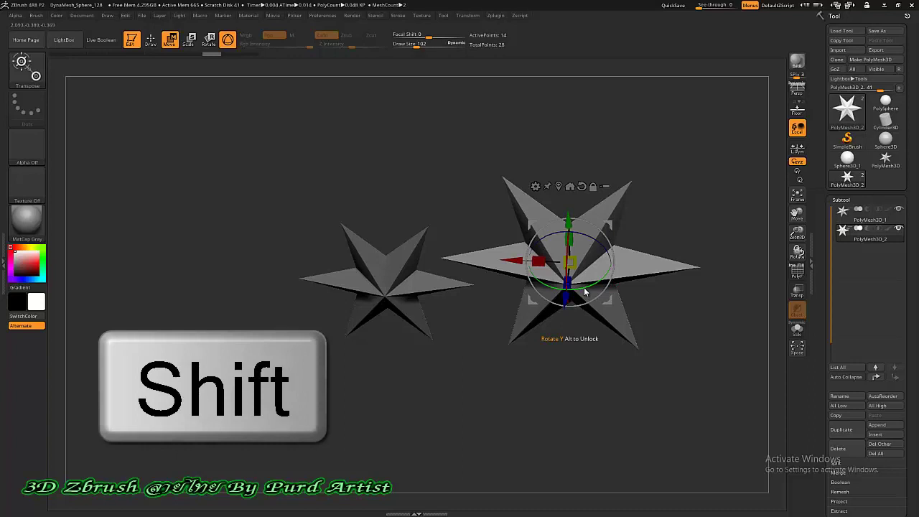
left_click_drag(583, 287, 637, 264, "shift")
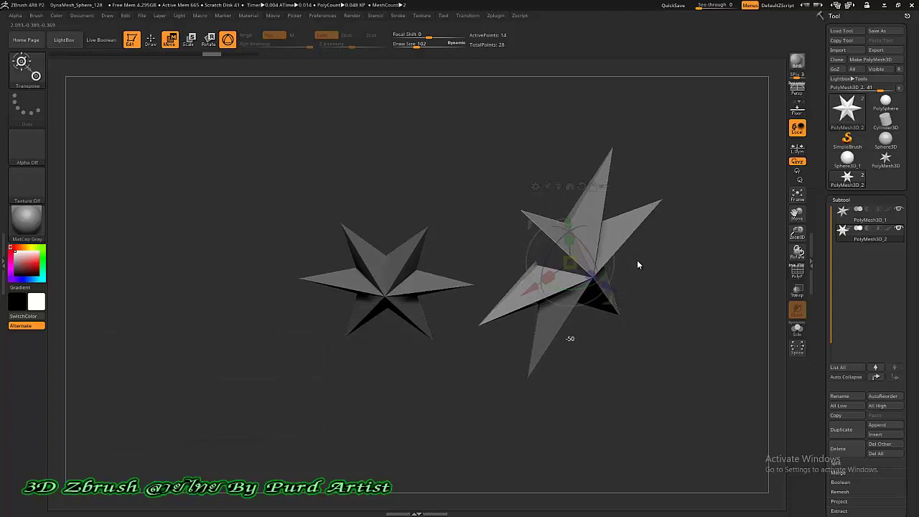
left_click_drag(637, 263, 638, 263, "shift")
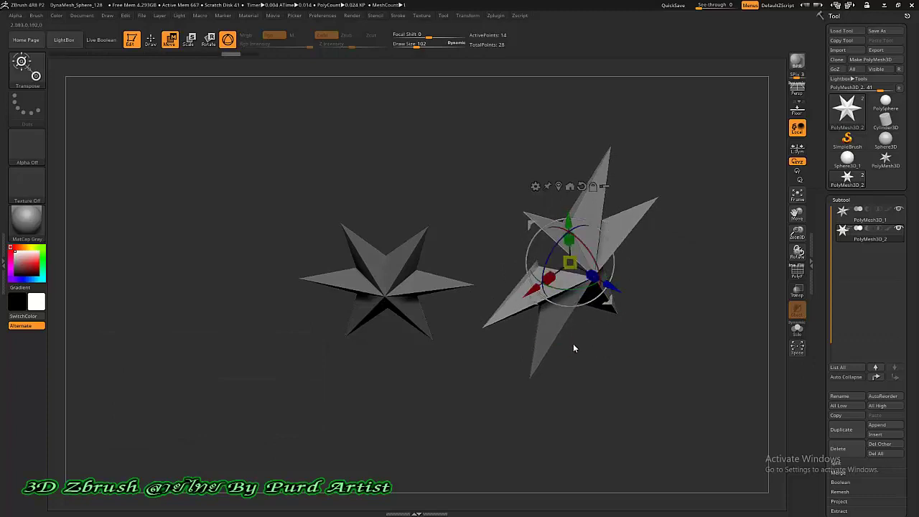
key("ctrl+z")
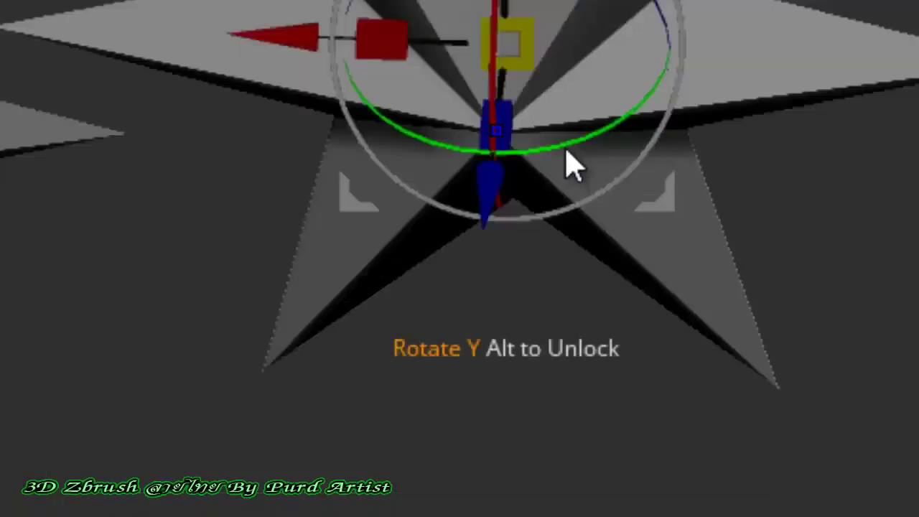
left_click_drag(585, 293, 597, 291, "shift")
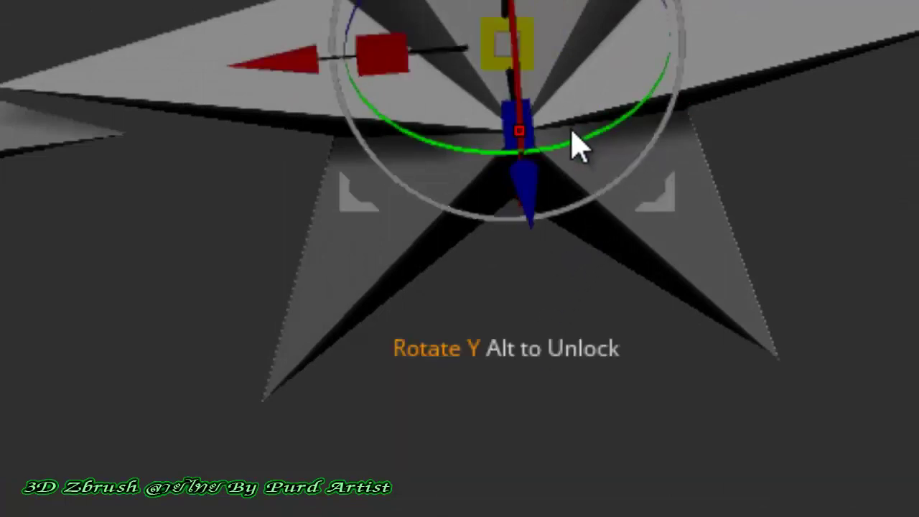
left_click_drag(572, 144, 657, 124)
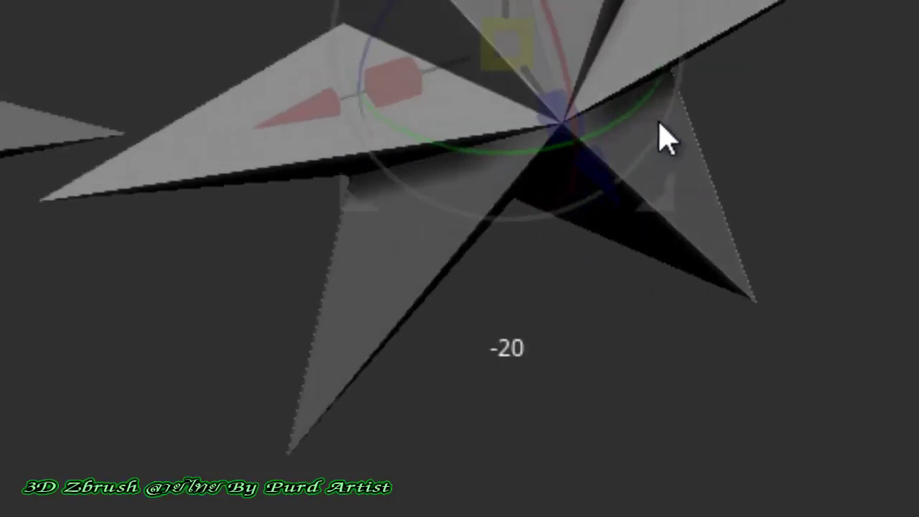
left_click_drag(666, 138, 666, 148)
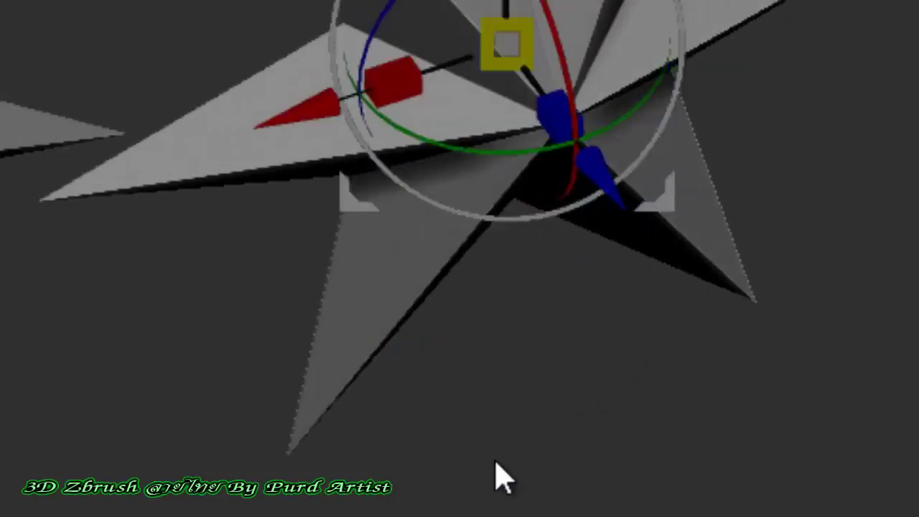
mouse_move(492, 476)
left_mouse_down()
mouse_move(501, 343)
mouse_move(488, 324)
left_mouse_up()
mouse_move(529, 404)
left_mouse_down()
mouse_move(471, 513)
mouse_move(470, 438)
left_mouse_up()
mouse_move(467, 174)
left_mouse_down()
mouse_move(590, 158)
mouse_move(685, 101)
mouse_move(699, 76)
mouse_move(543, 254)
mouse_move(566, 316)
mouse_move(637, 311)
mouse_move(603, 285)
mouse_move(467, 261)
mouse_move(607, 262)
mouse_move(622, 253)
mouse_move(590, 280)
left_mouse_up()
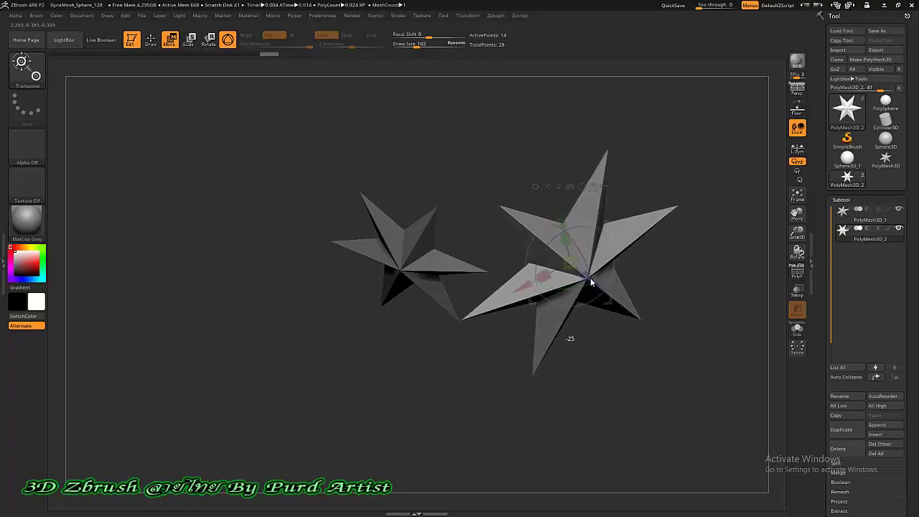
left_click_drag(590, 281, 478, 172, "shift")
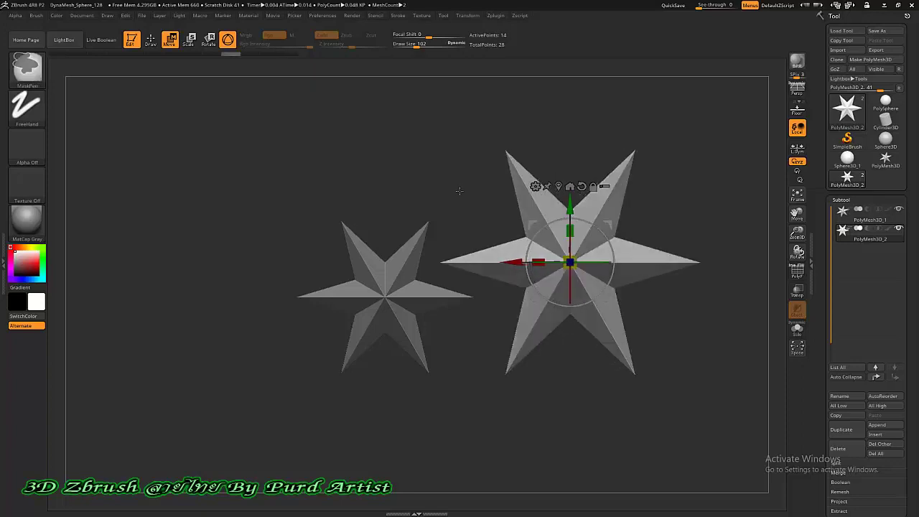
Step: Exit temporary masking and switch to Draw mode with Q, shifting both stars left
key("ctrl")
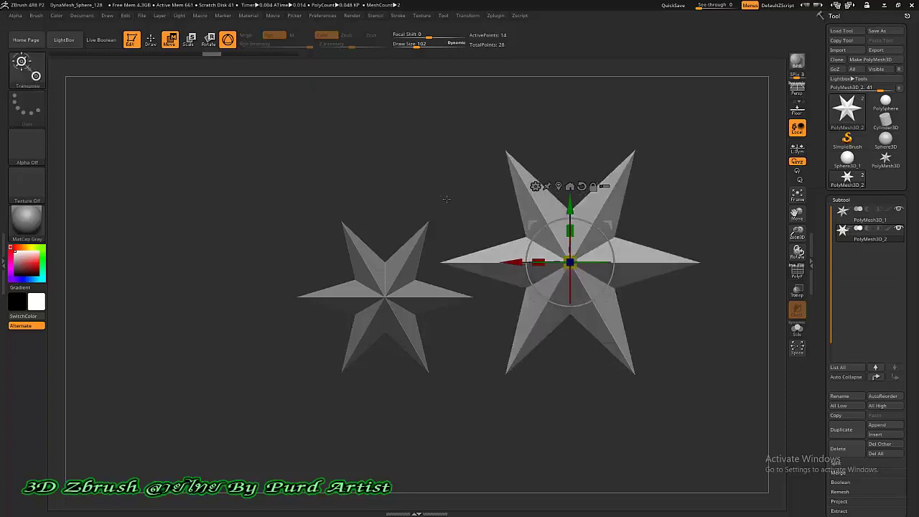
key("q")
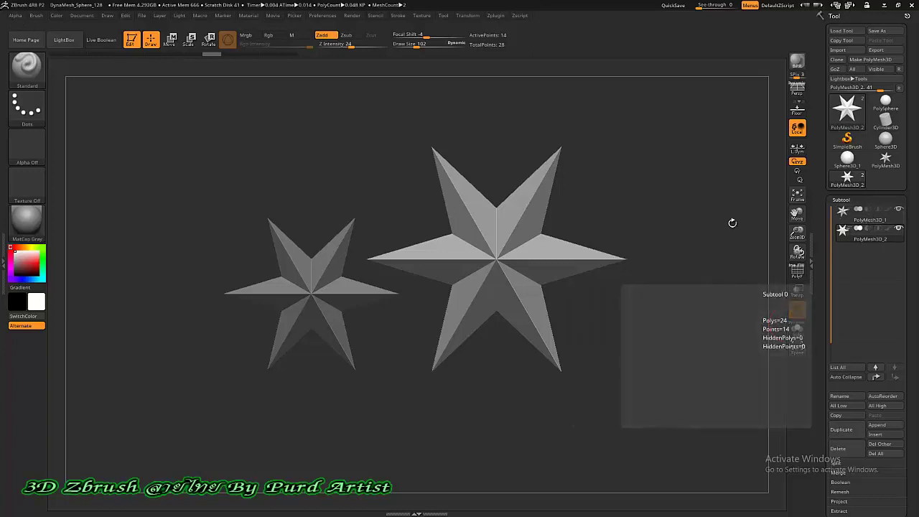
key("ctrl")
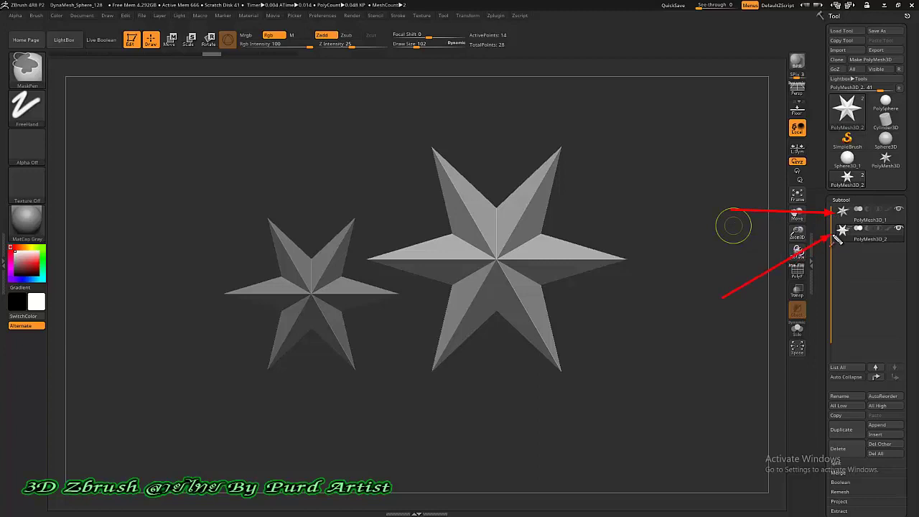
Step: Duplicate the star as PolyMesh3D_3, move it to the upper left, and shrink it to half size
left_click(839, 429)
key("w")
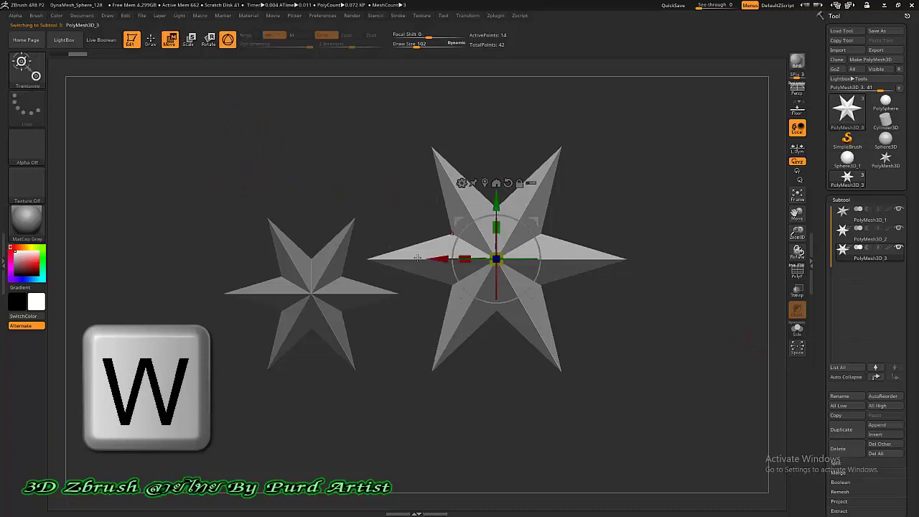
left_click_drag(438, 259, 136, 259)
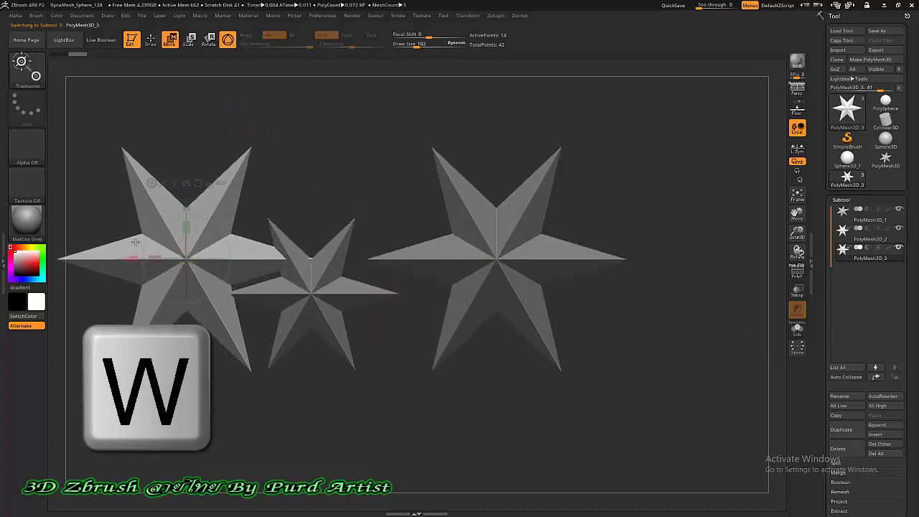
left_click_drag(186, 205, 185, 155)
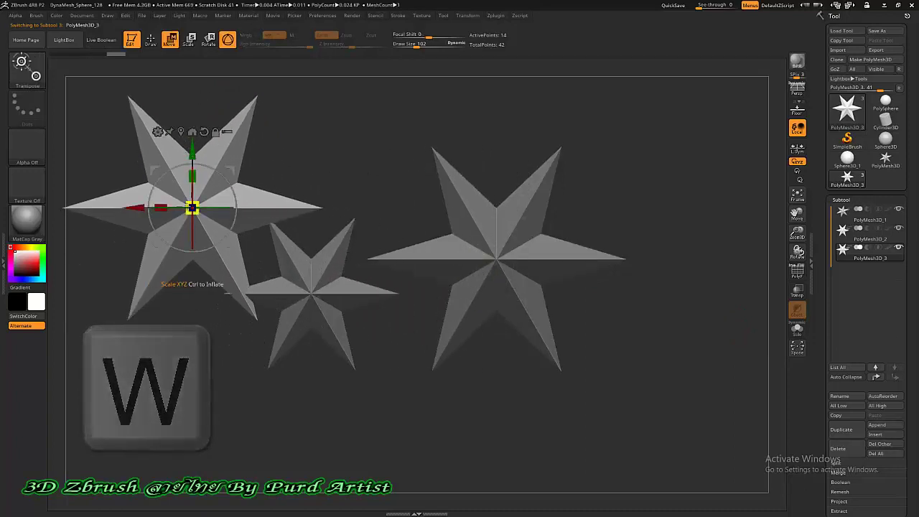
mouse_move(191, 208)
left_mouse_down()
mouse_move(198, 260)
mouse_move(195, 237)
left_mouse_up()
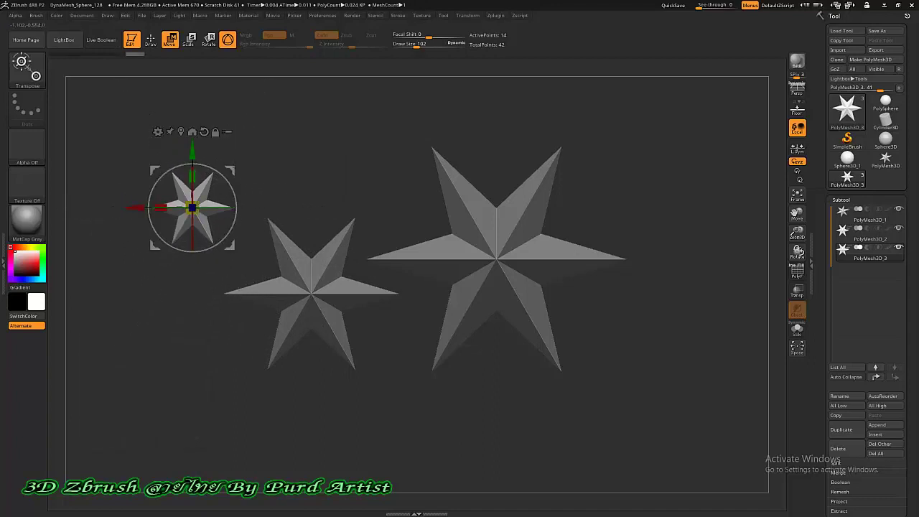
left_click(151, 45)
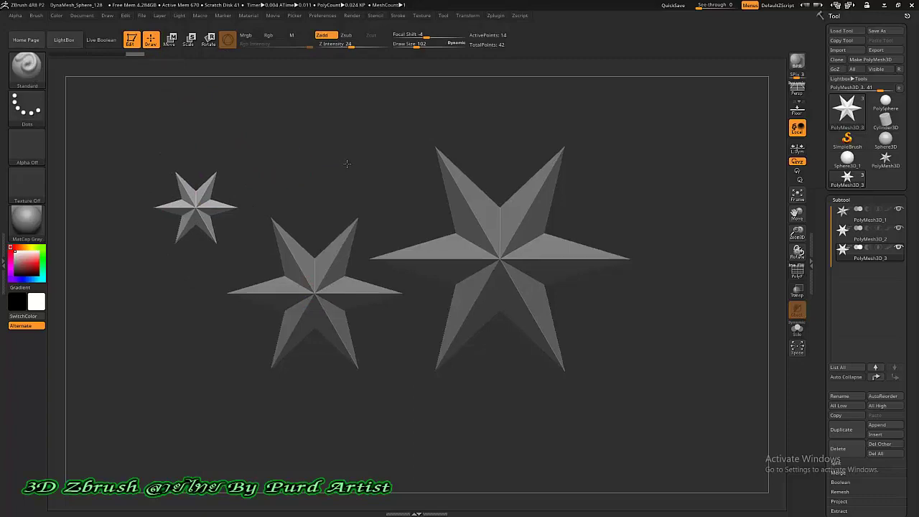